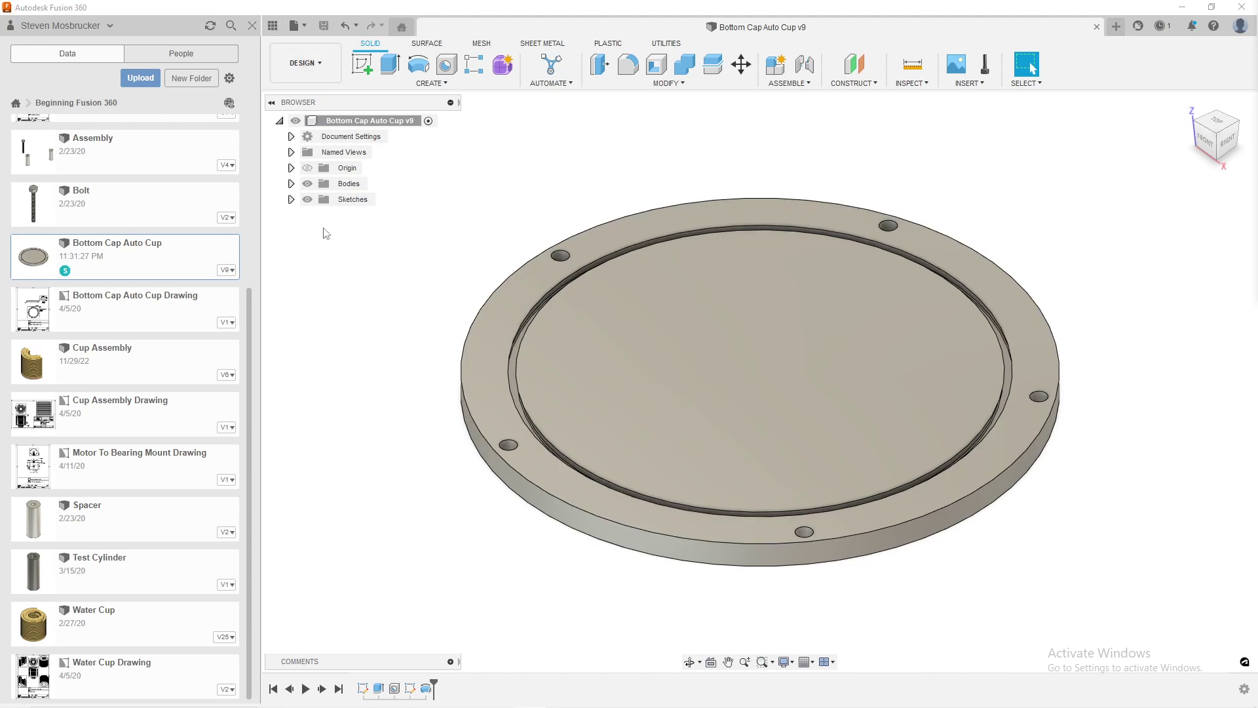
# - Open the Bottom Cap Auto Cup details and expand its history to list all nine versions
pyautogui.scroll(3, 131, 328)
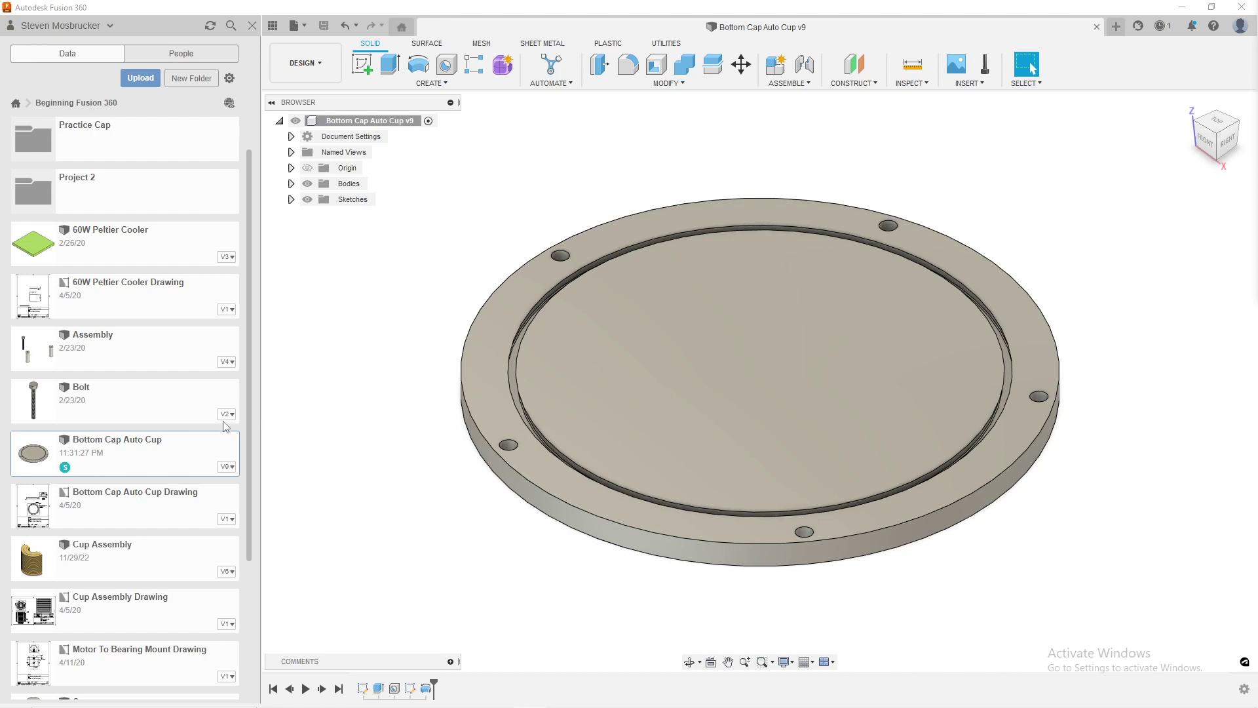
pyautogui.click(230, 476)
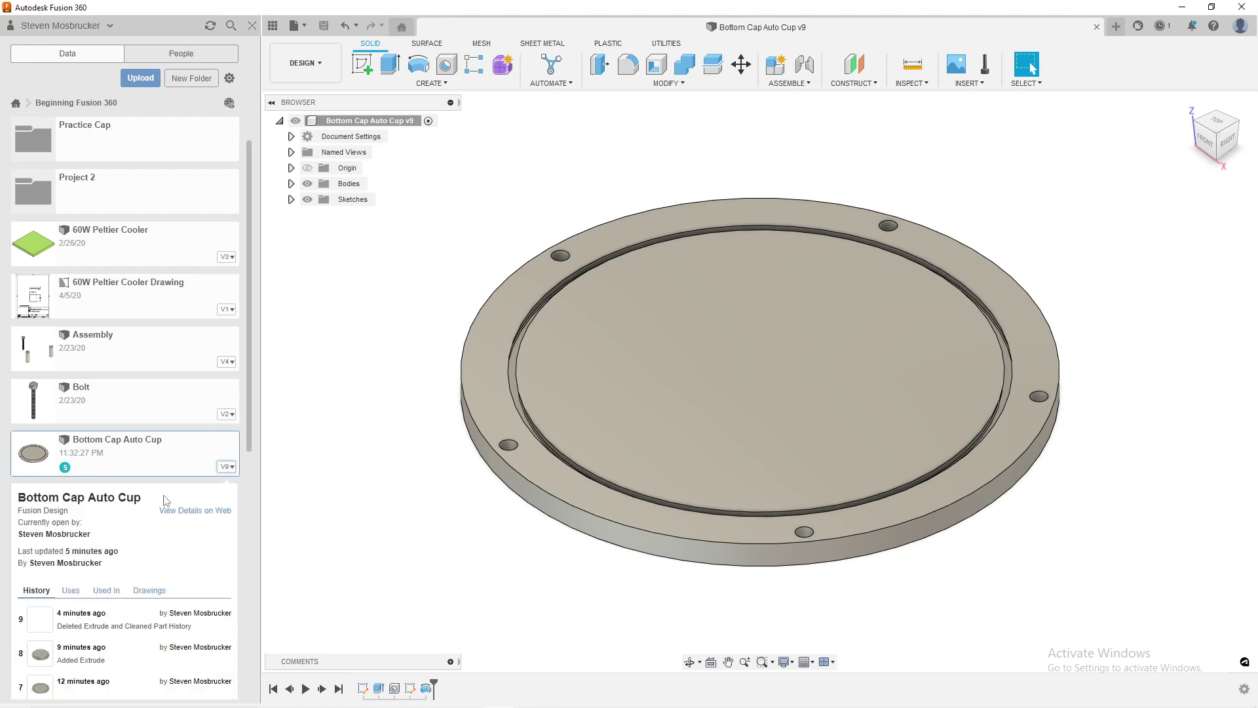
pyautogui.scroll(-3, 177, 506)
pyautogui.click(82, 524)
pyautogui.scroll(-3, 141, 523)
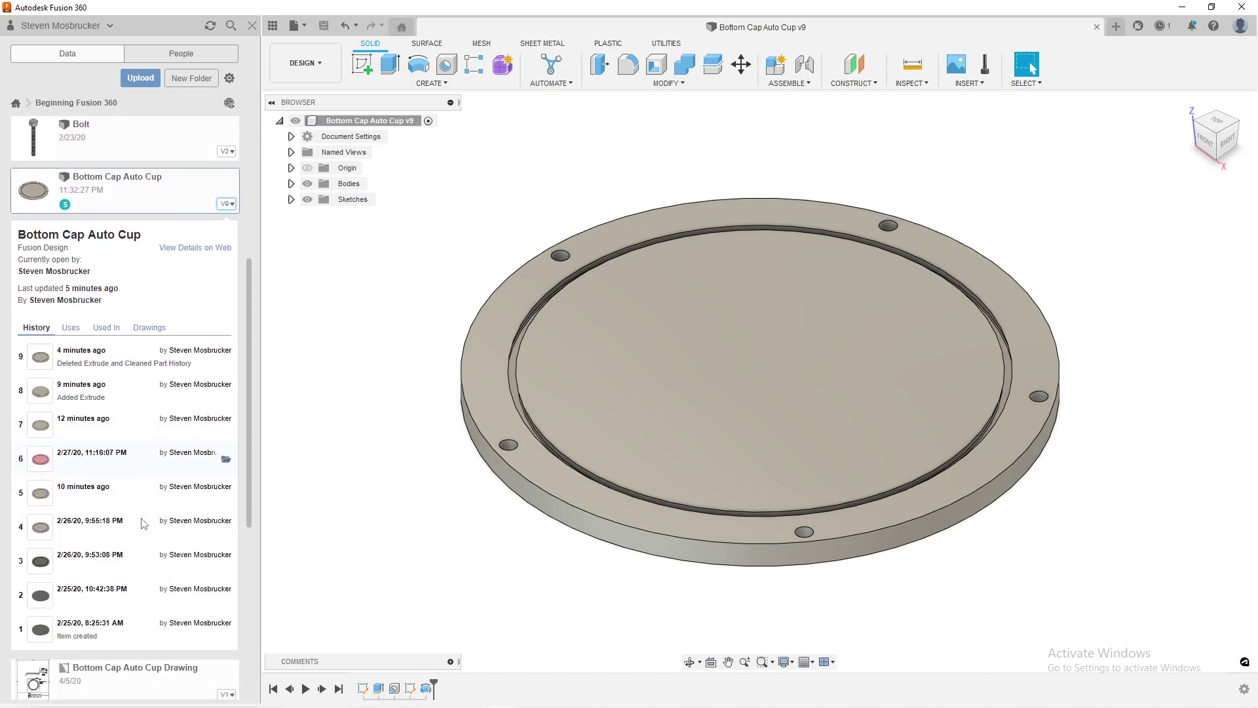
pyautogui.scroll(2, 131, 413)
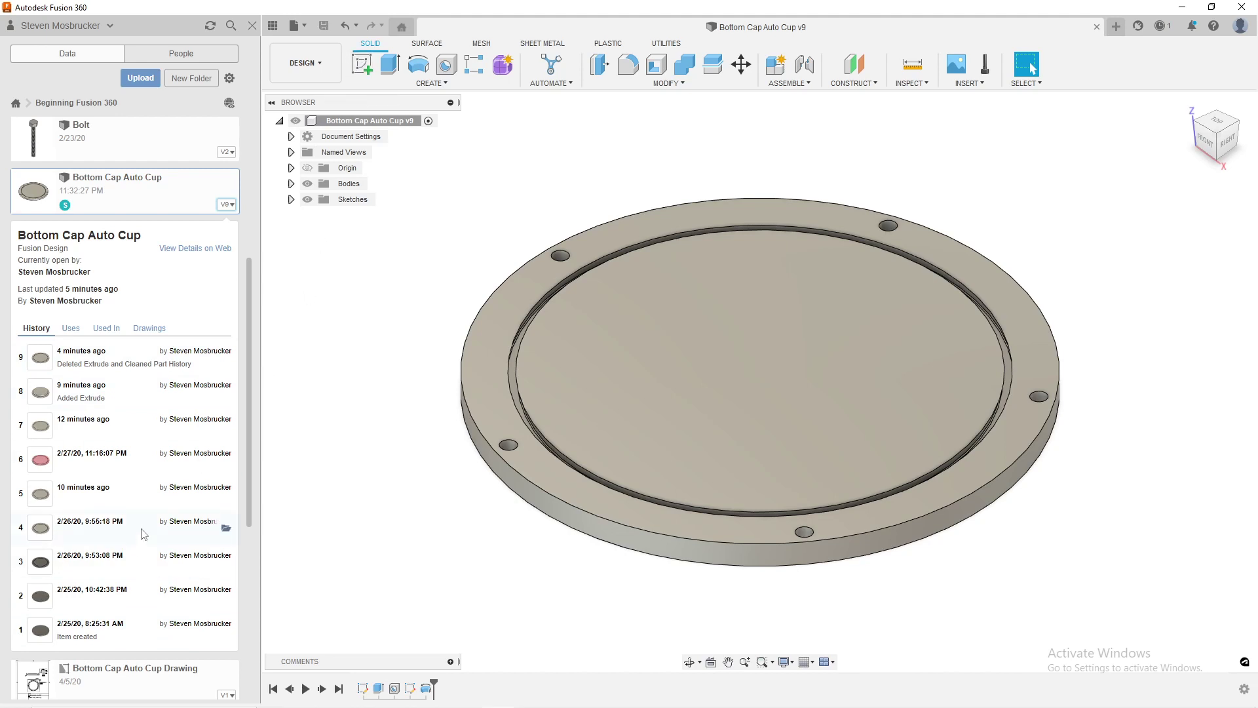
# - Create a sketch on the cap's top face and return to the model
pyautogui.click(362, 64)
pyautogui.click(536, 277)
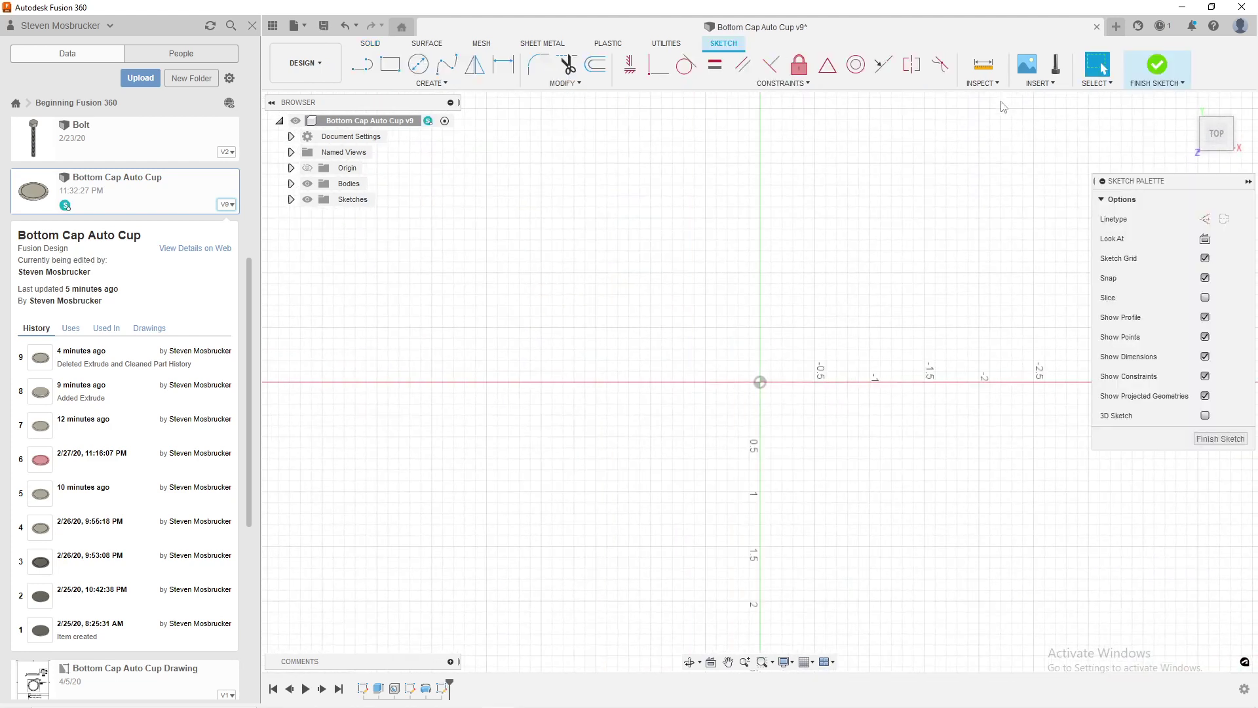
pyautogui.hotkey('ctrl', 'z')
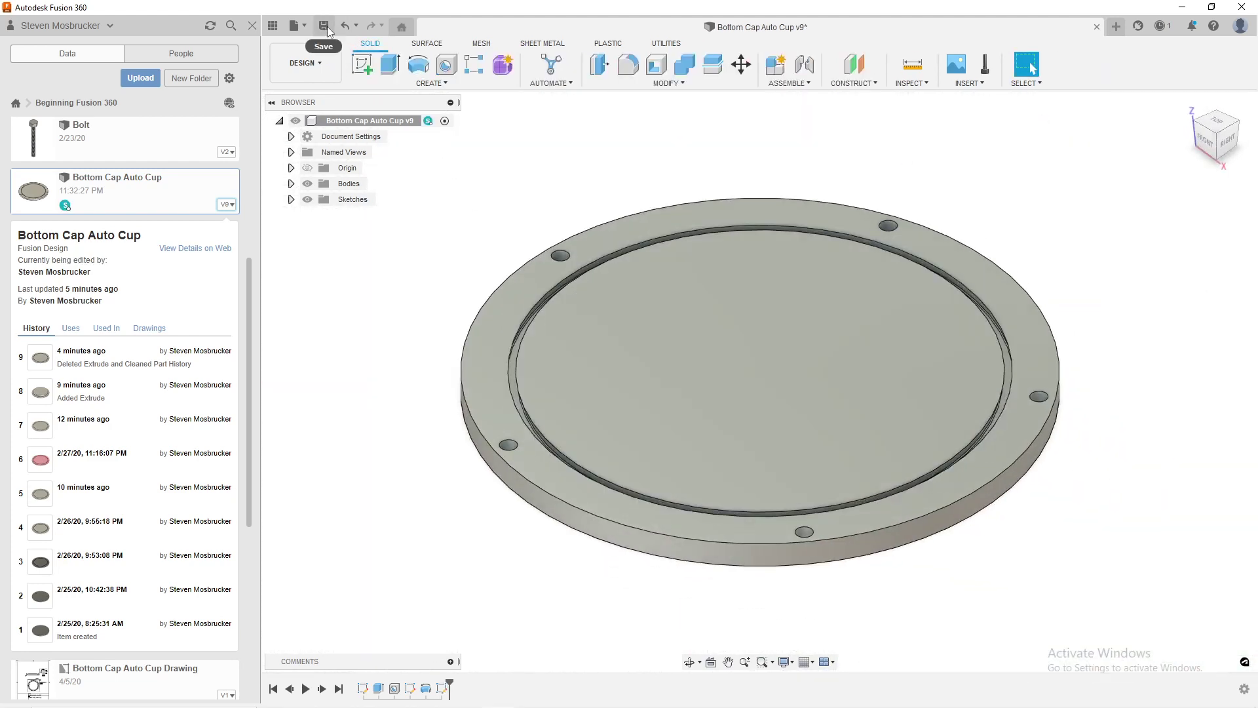
# - Save the design as a new version with the description 'Added Groove'
pyautogui.click(323, 25)
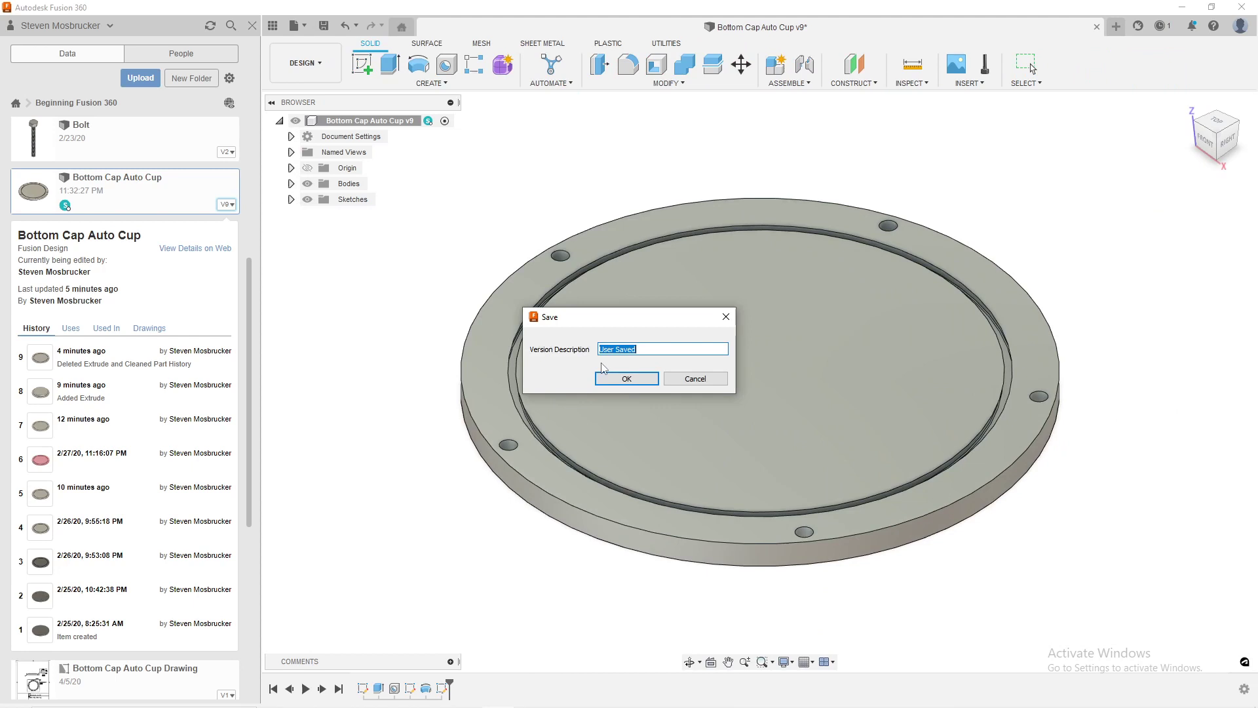
pyautogui.write('Ad')
pyautogui.write('ded Groove')
pyautogui.press('Return')
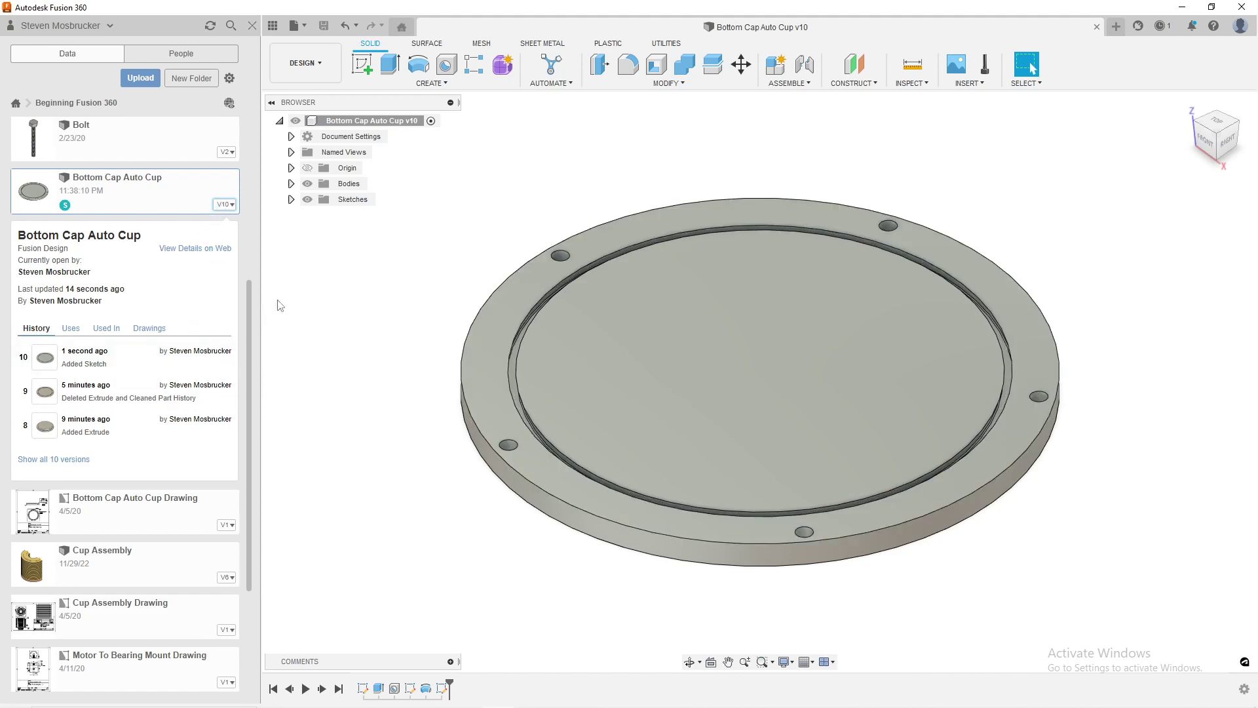
# - Browse the cap's Uses, Used In and Drawings tabs, then list all ten versions in History
pyautogui.click(80, 329)
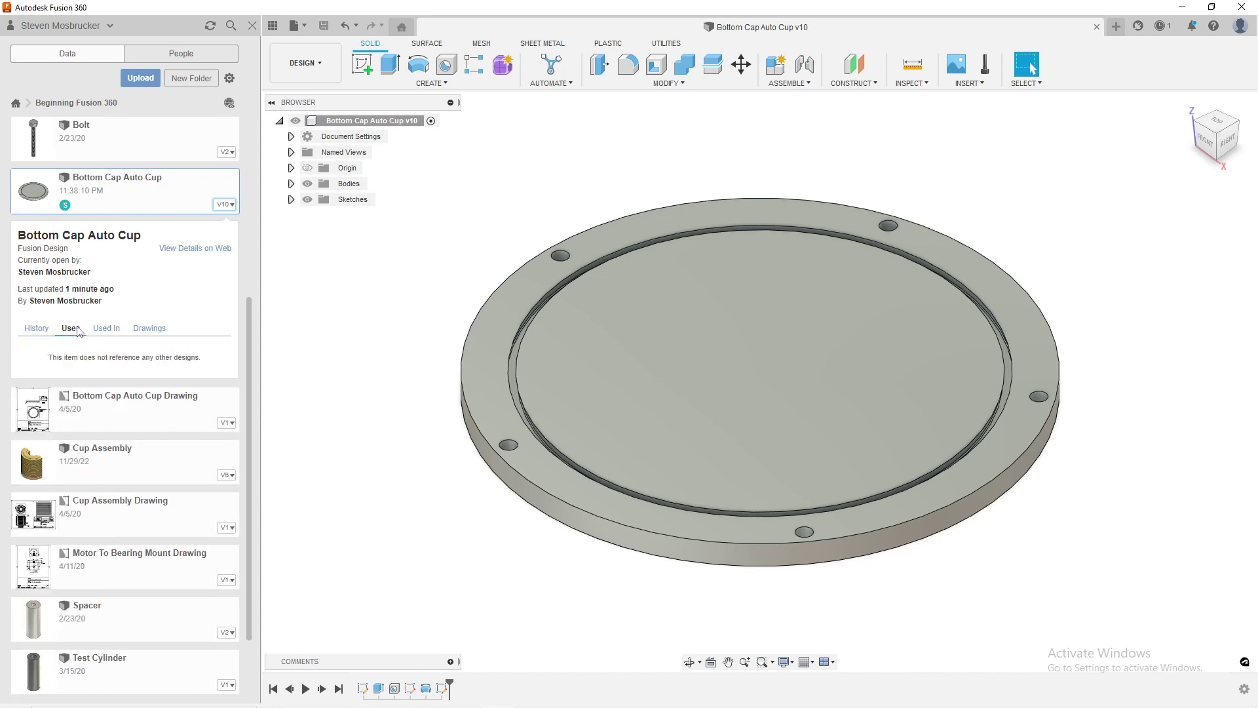
pyautogui.click(105, 329)
pyautogui.click(150, 329)
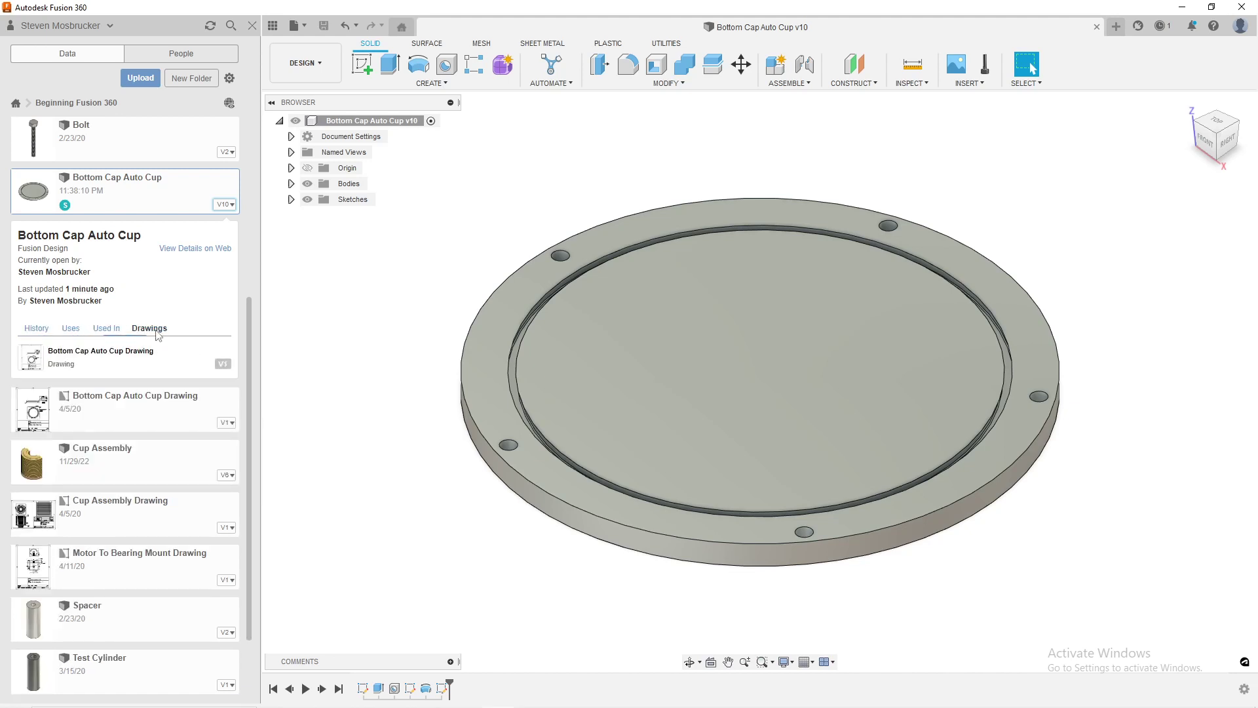
pyautogui.click(107, 329)
pyautogui.click(74, 329)
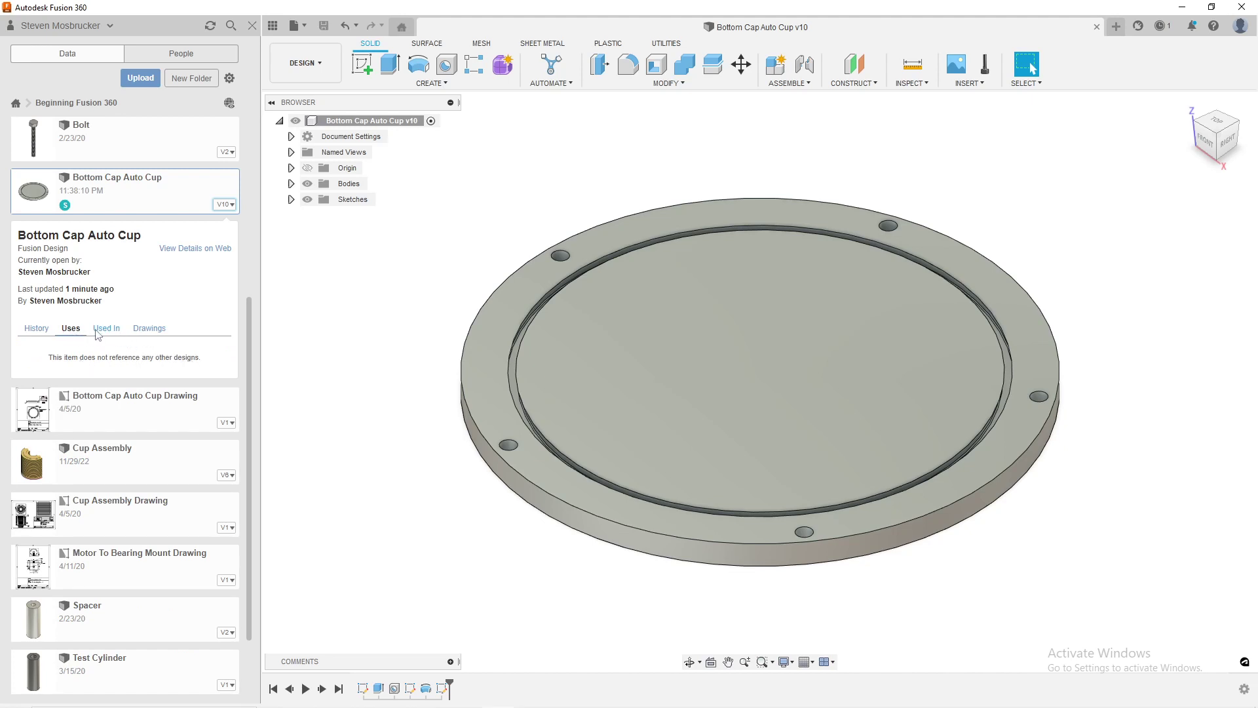
pyautogui.click(108, 329)
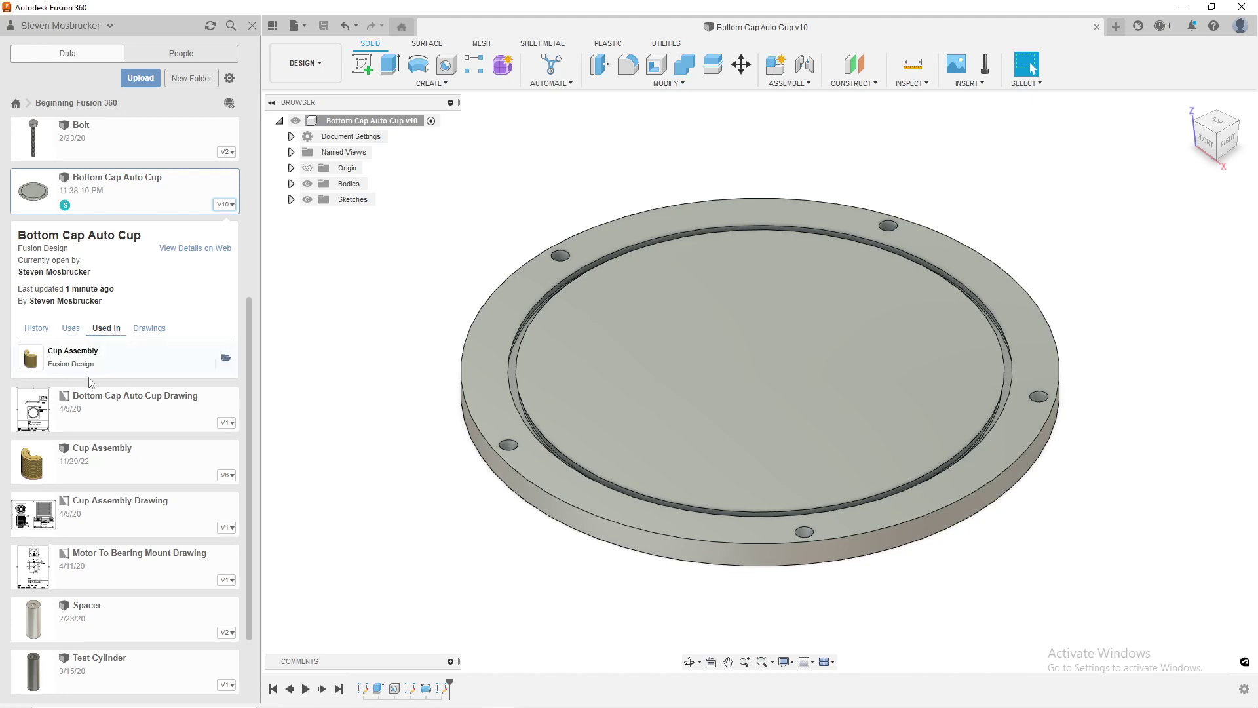
pyautogui.click(149, 330)
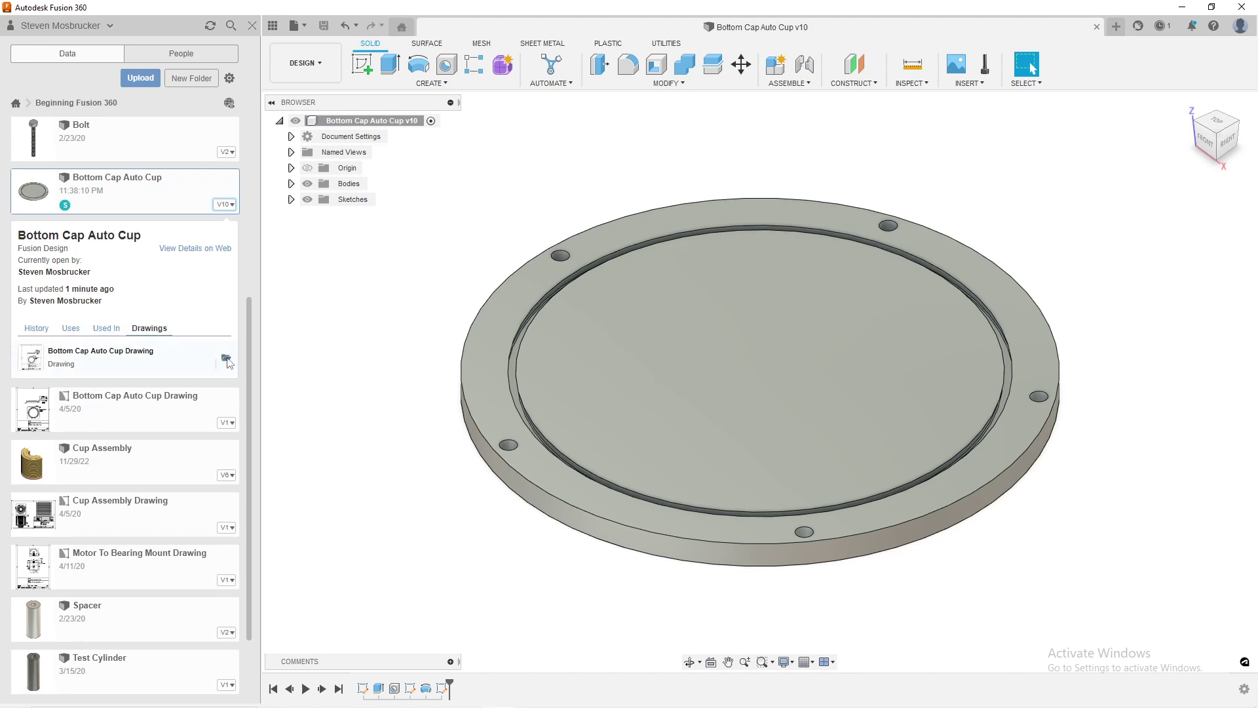
pyautogui.click(45, 335)
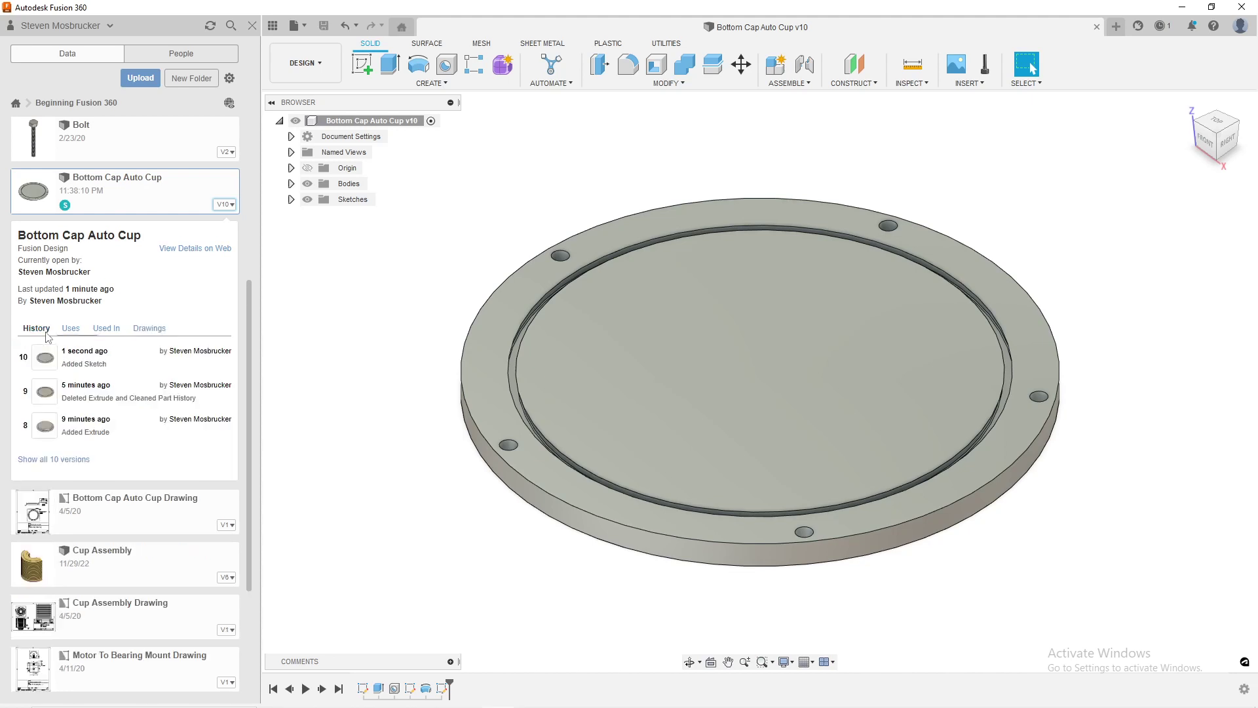
pyautogui.click(47, 460)
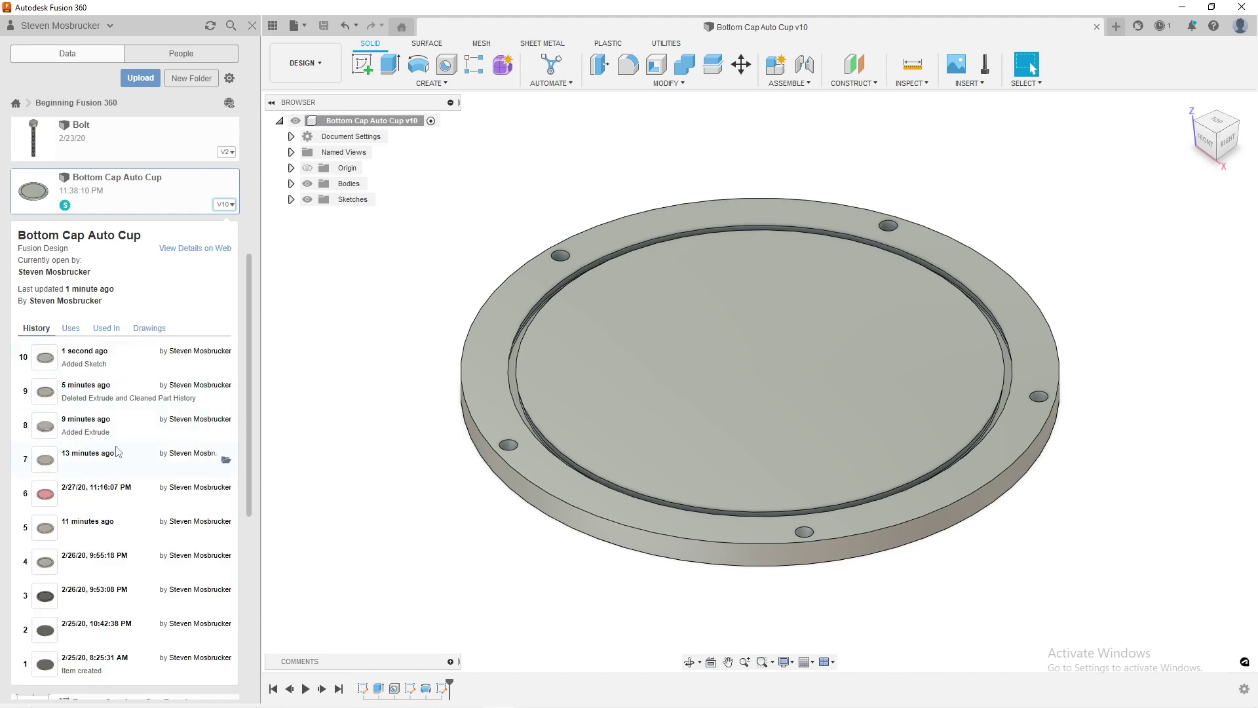
# - Open version 6 in its own tab, compare it with the v10 tab, and bring up the File menu
pyautogui.click(231, 501)
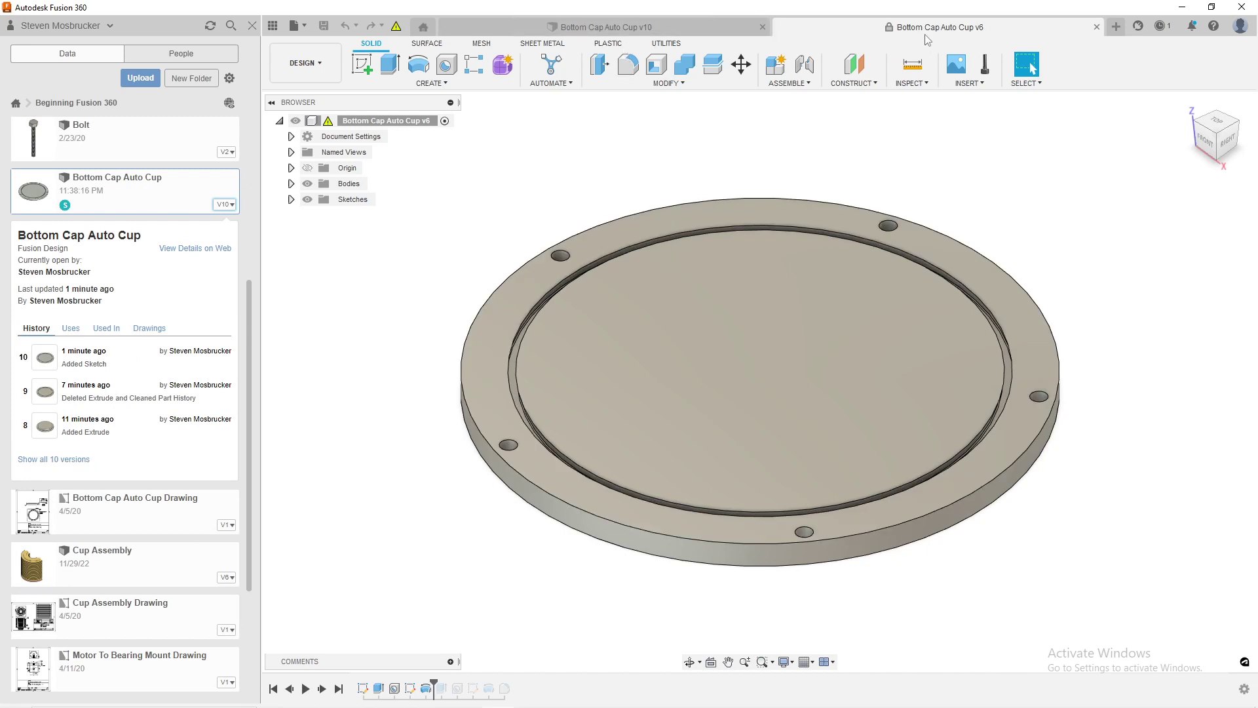
pyautogui.click(694, 25)
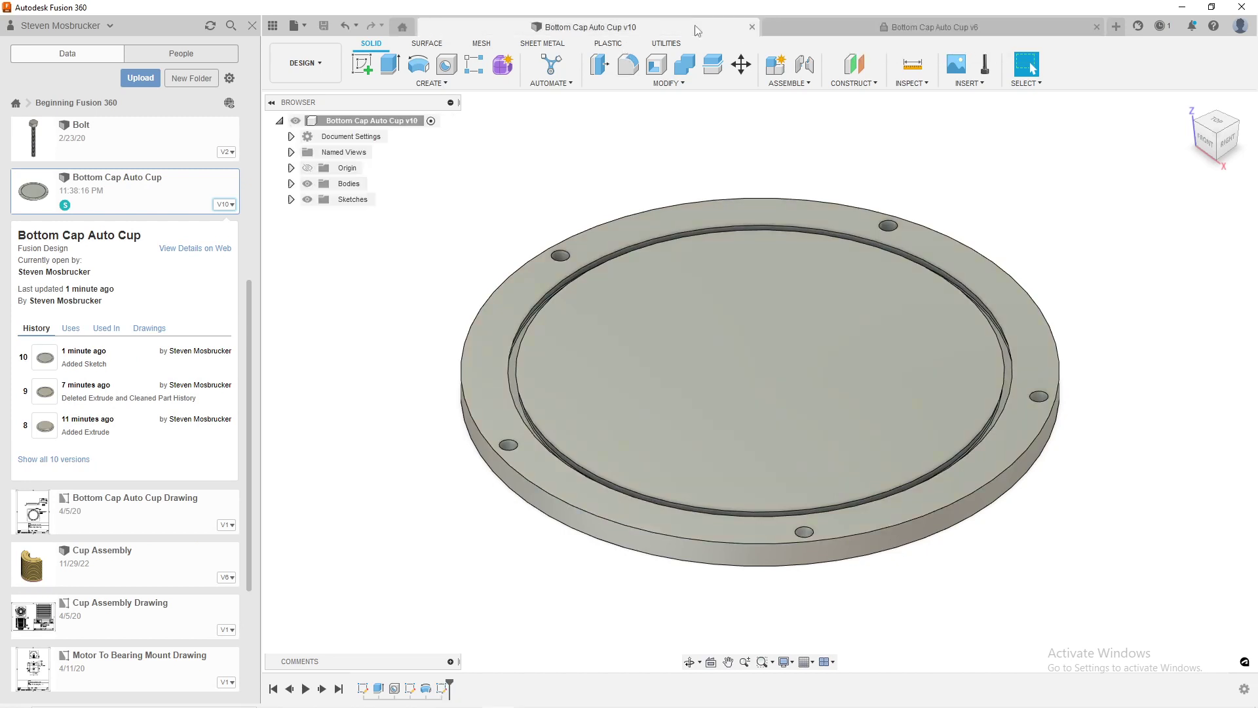
pyautogui.click(863, 30)
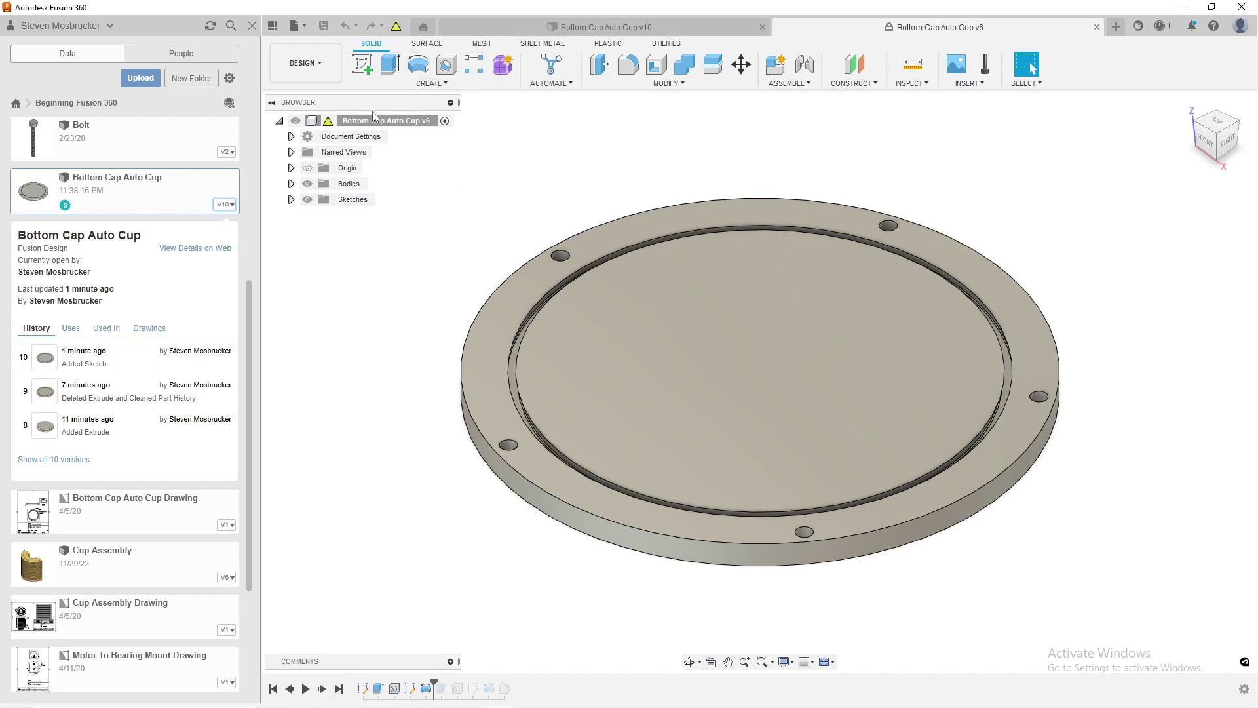
pyautogui.click(302, 32)
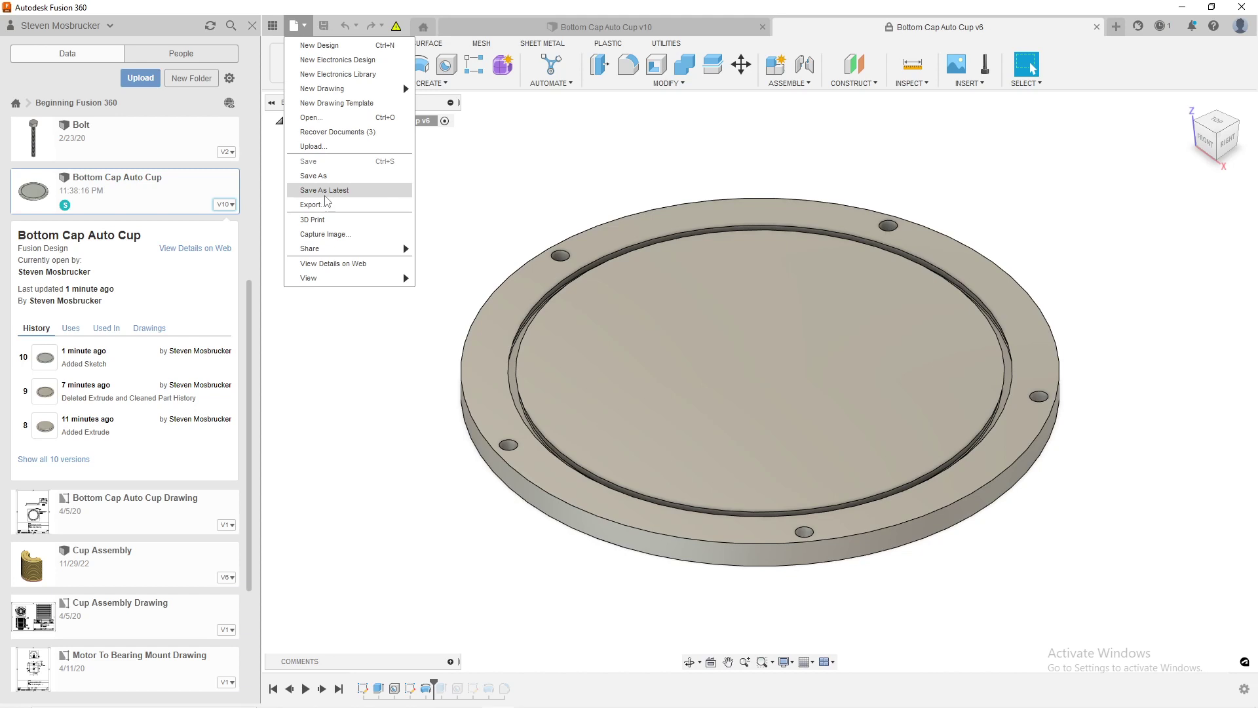
# - Choose Save As Latest for the v6 design, reaching the warning about v7–v10 changes
pyautogui.click(512, 191)
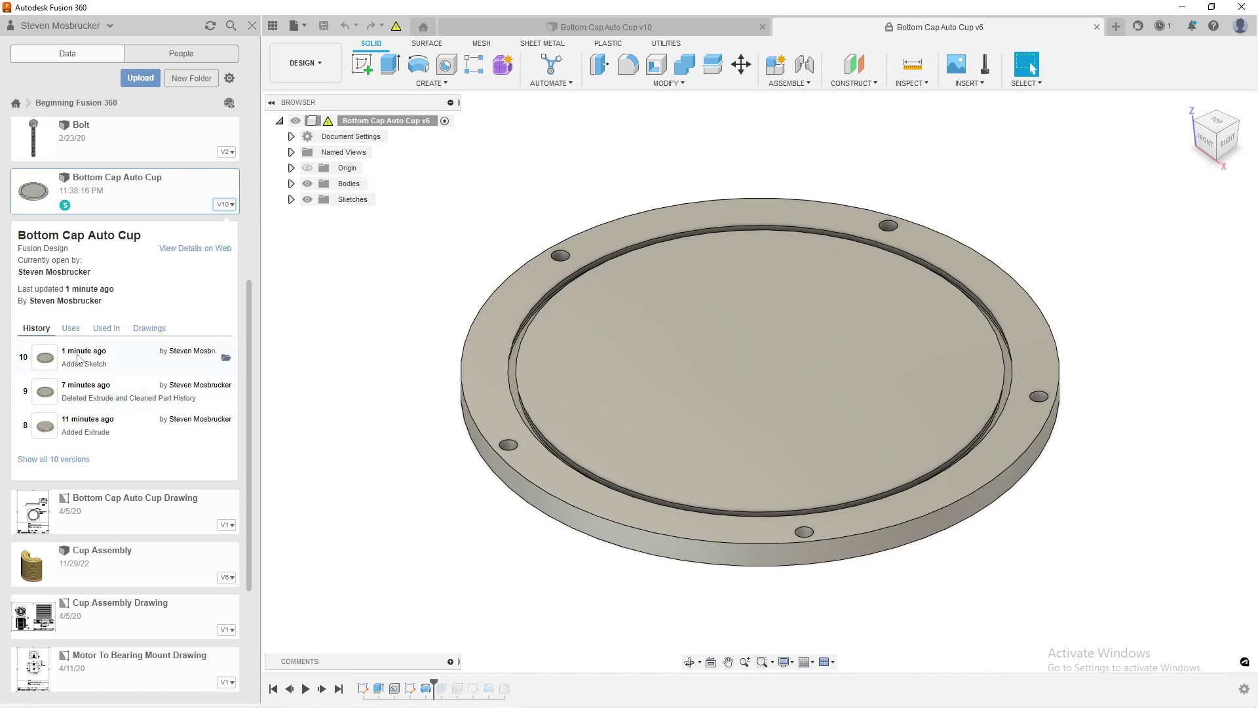
pyautogui.click(294, 26)
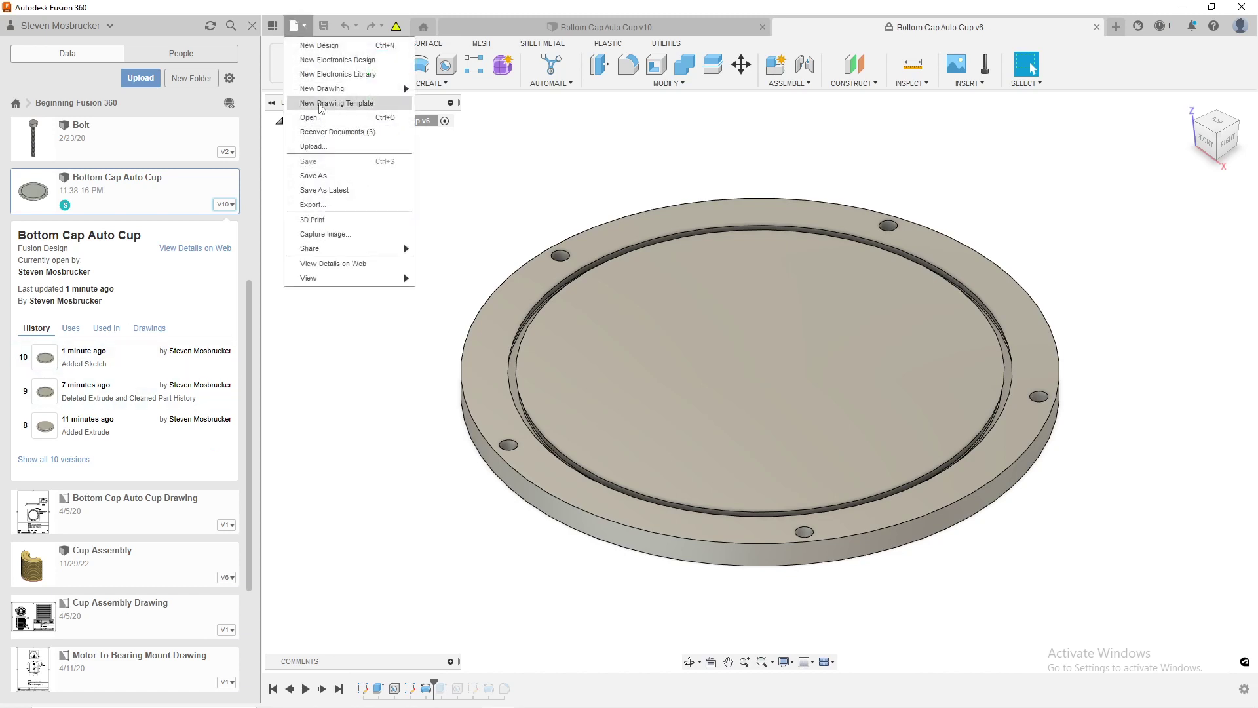
pyautogui.click(334, 194)
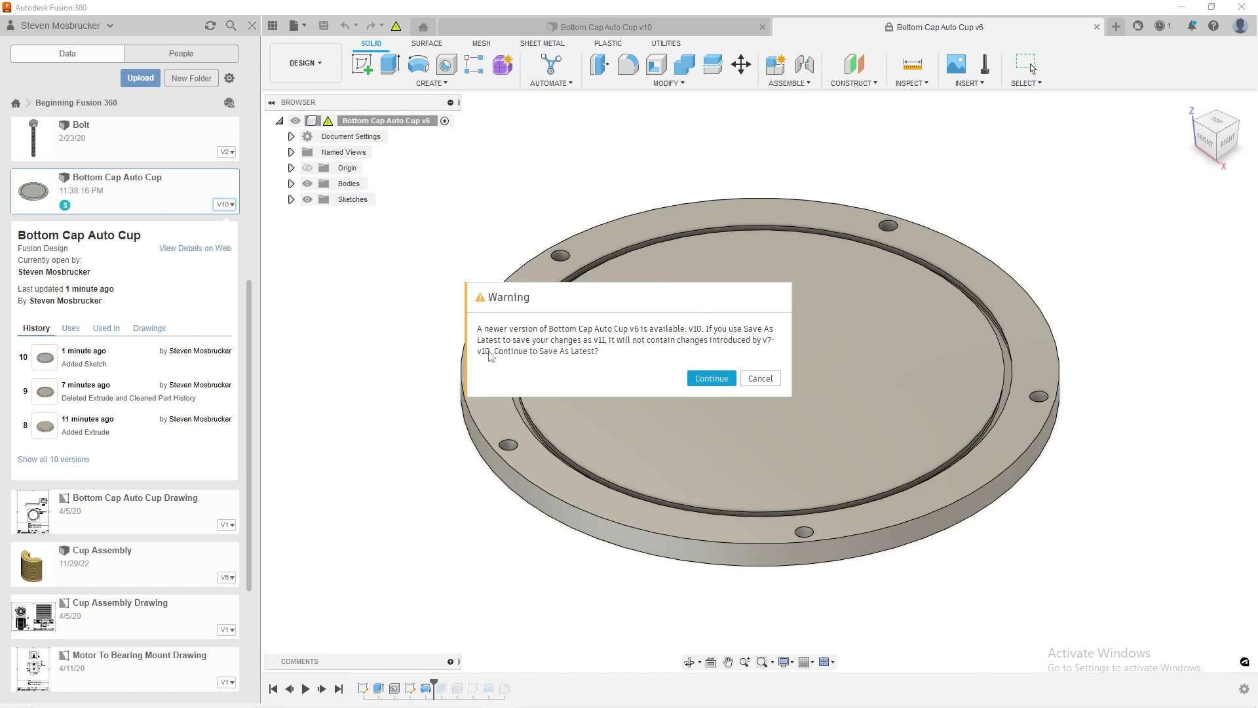
# - Continue past the warning and save v6 as the latest version with description 'Newp'
pyautogui.click(708, 375)
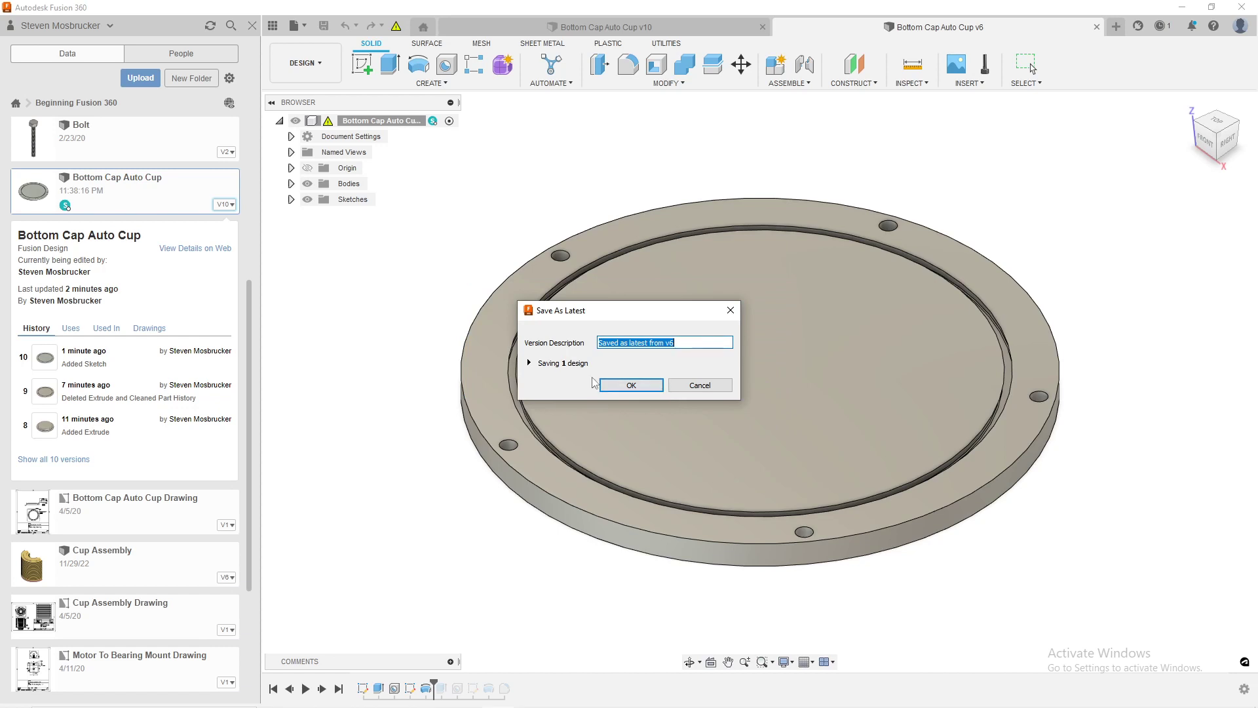
pyautogui.click(684, 343)
pyautogui.moveTo(684, 344); pyautogui.dragTo(552, 347)
pyautogui.write('New')
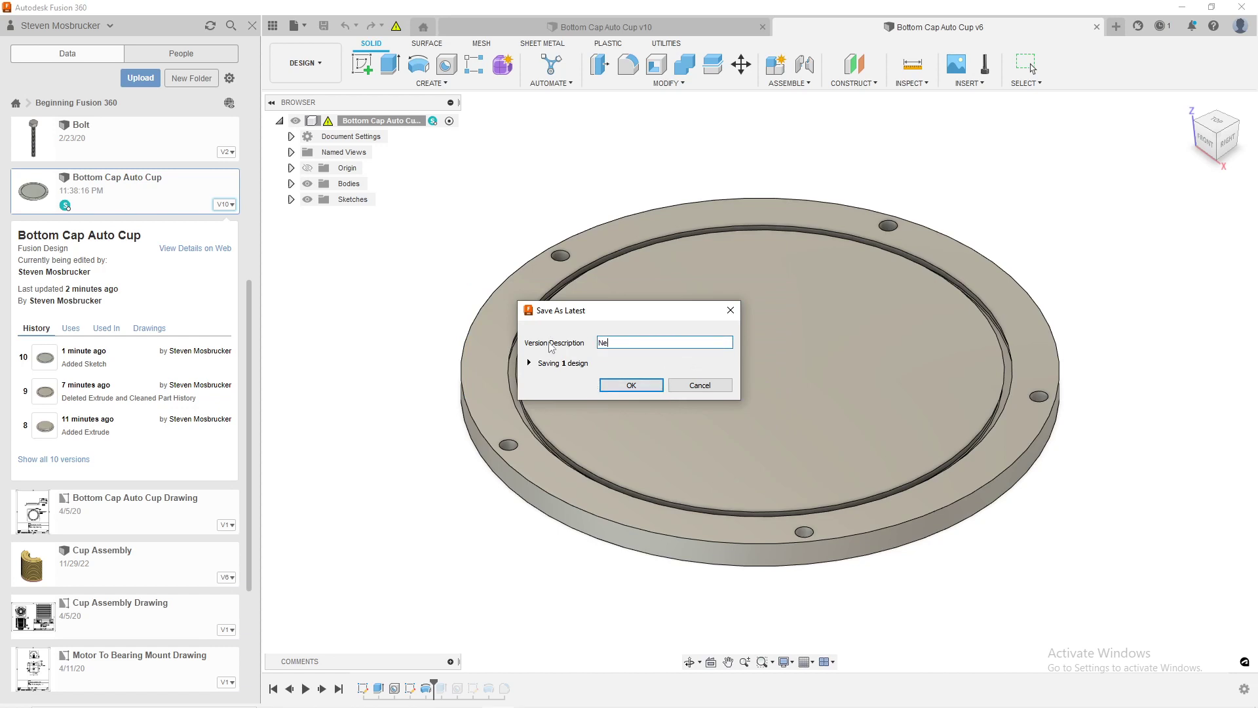
pyautogui.write('p')
pyautogui.press('Return')
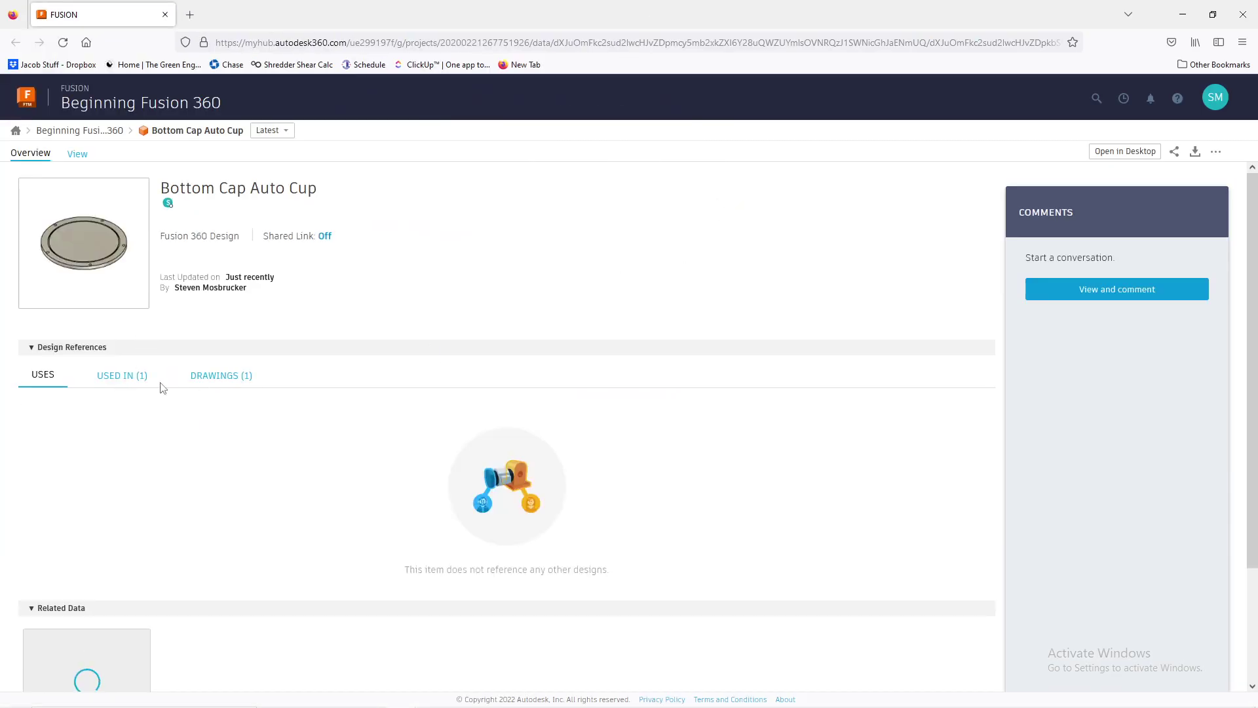
# - Check the cap's Used In, Drawings and Uses tabs in Fusion Team
pyautogui.click(140, 379)
pyautogui.click(212, 379)
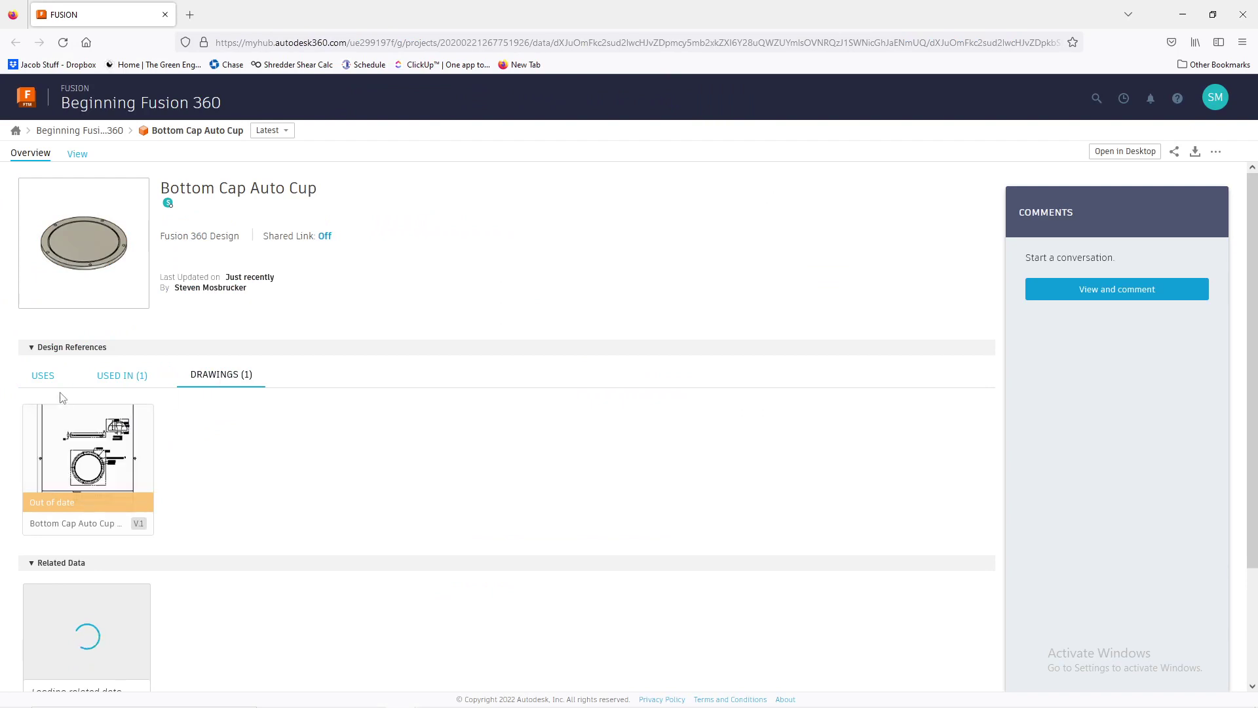
pyautogui.click(43, 379)
# - Confirm v11 in the version history, then open the cap in the online 3D viewer
pyautogui.click(275, 131)
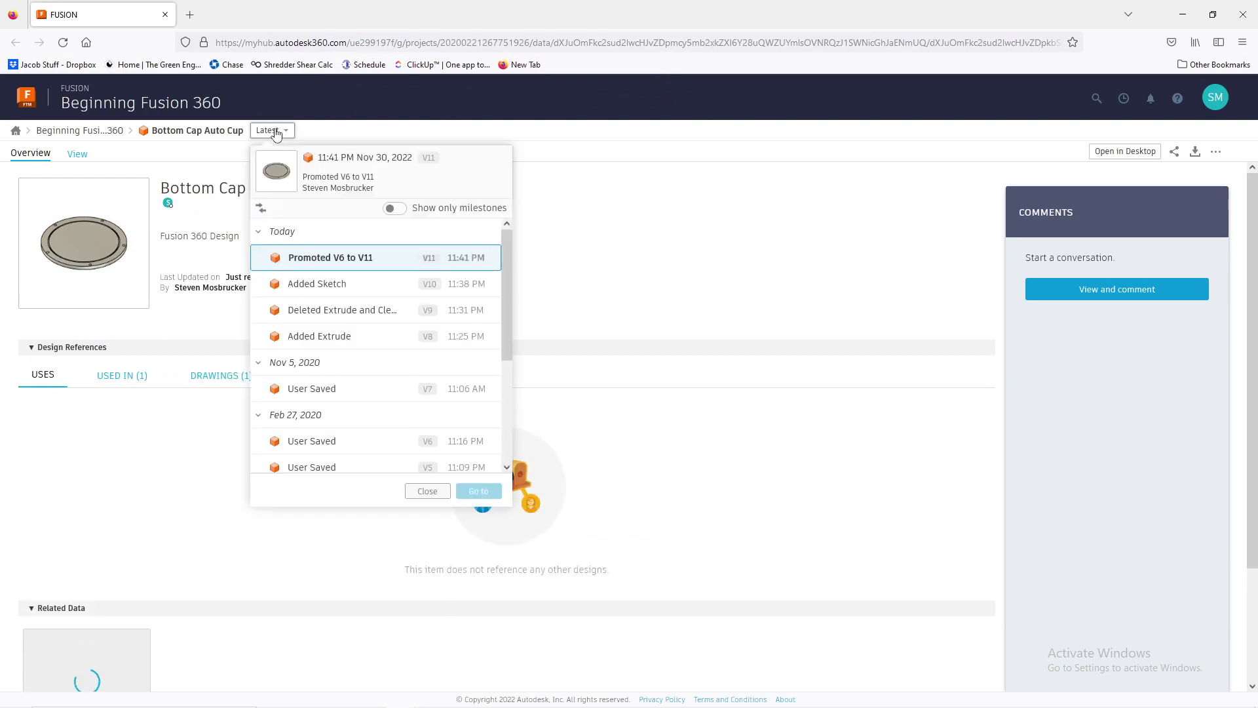
pyautogui.scroll(-3, 351, 458)
pyautogui.scroll(3, 351, 458)
pyautogui.click(884, 421)
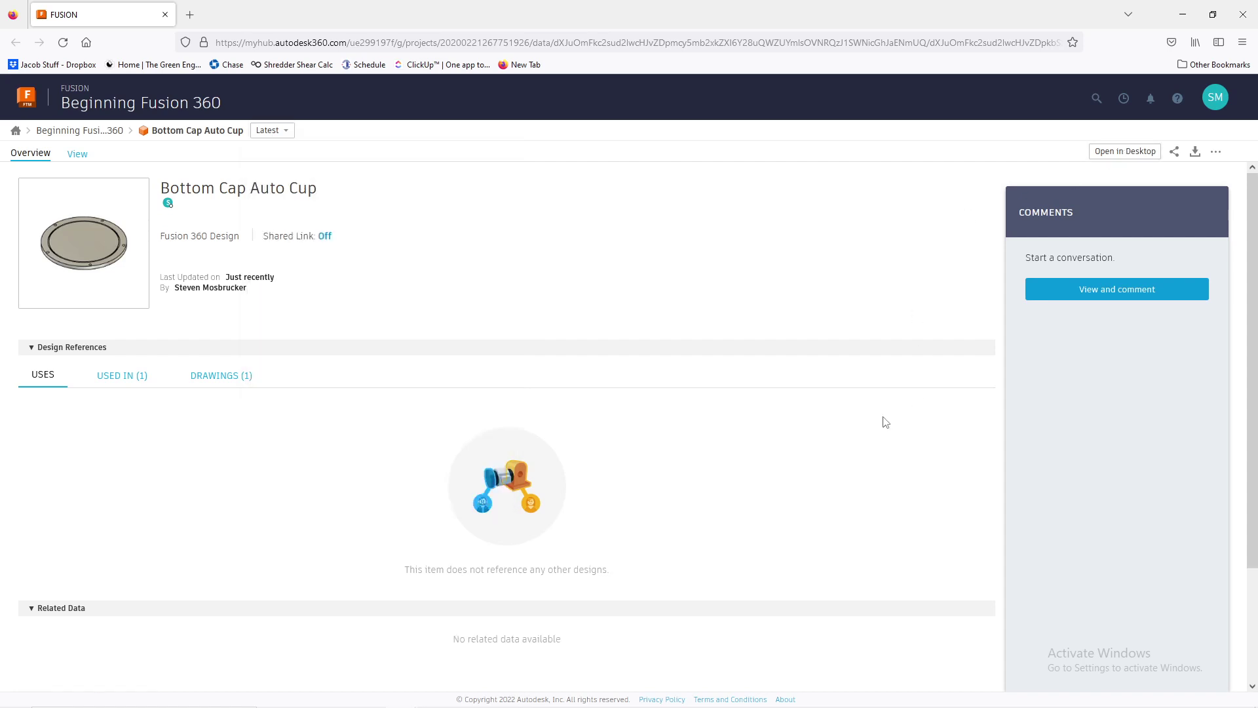
pyautogui.click(77, 153)
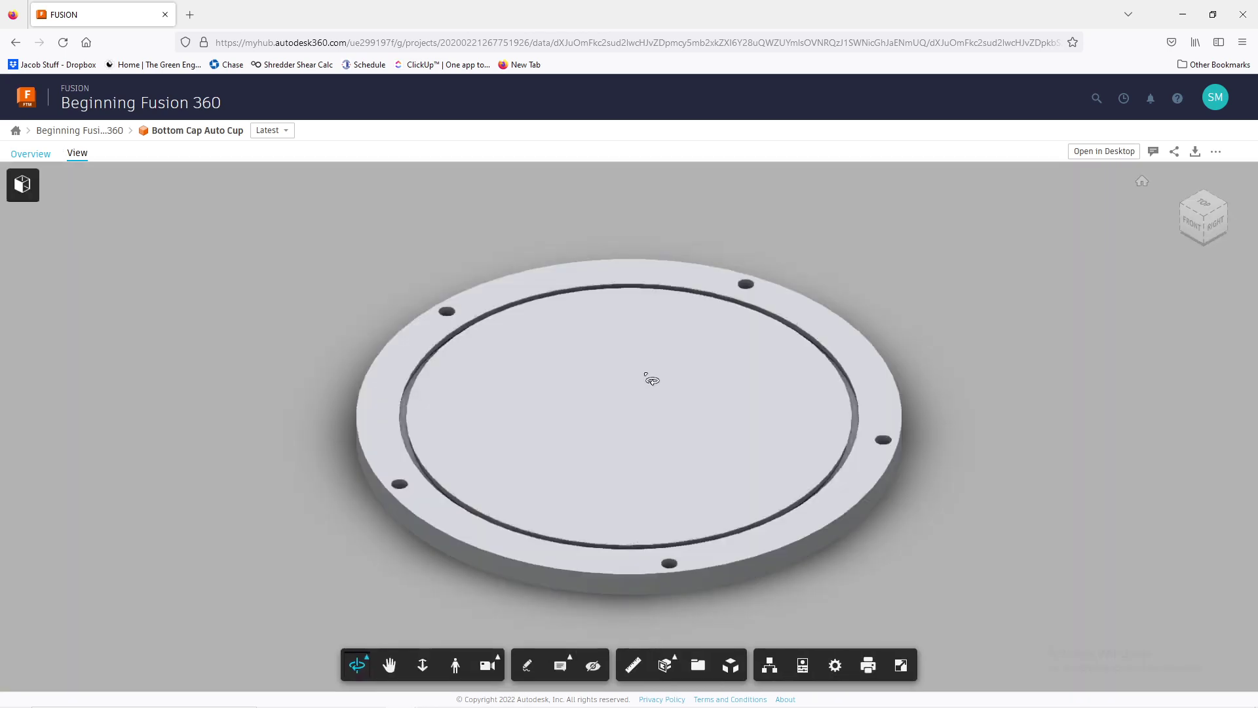
pyautogui.moveTo(975, 480); pyautogui.dragTo(919, 472)
pyautogui.scroll(10, 920, 471)
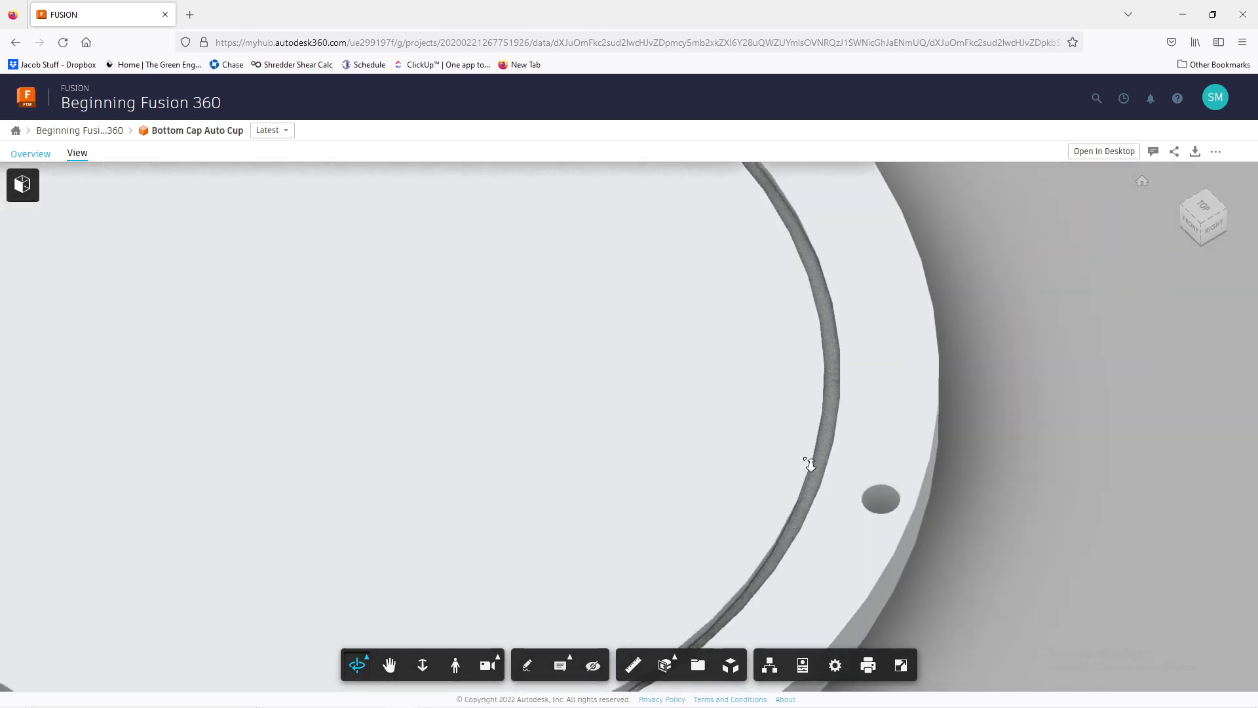
pyautogui.scroll(-10, 810, 464)
pyautogui.moveTo(814, 464); pyautogui.dragTo(958, 188)
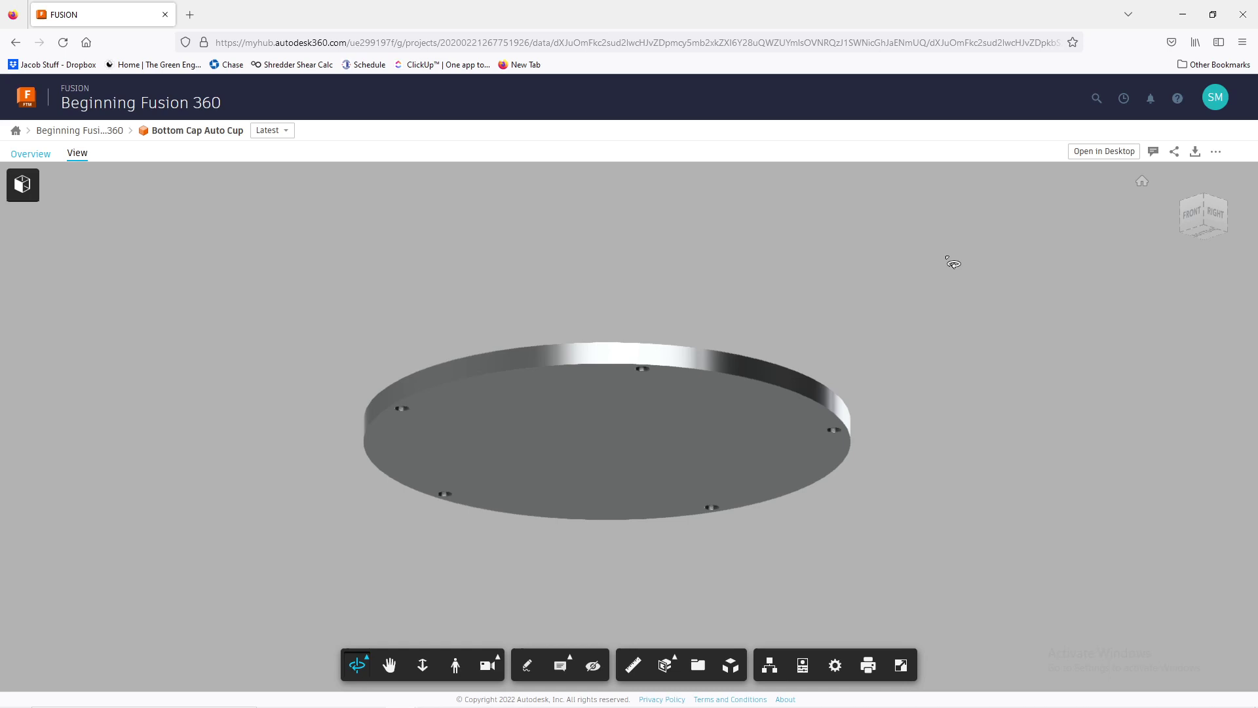
pyautogui.moveTo(732, 323); pyautogui.dragTo(792, 412)
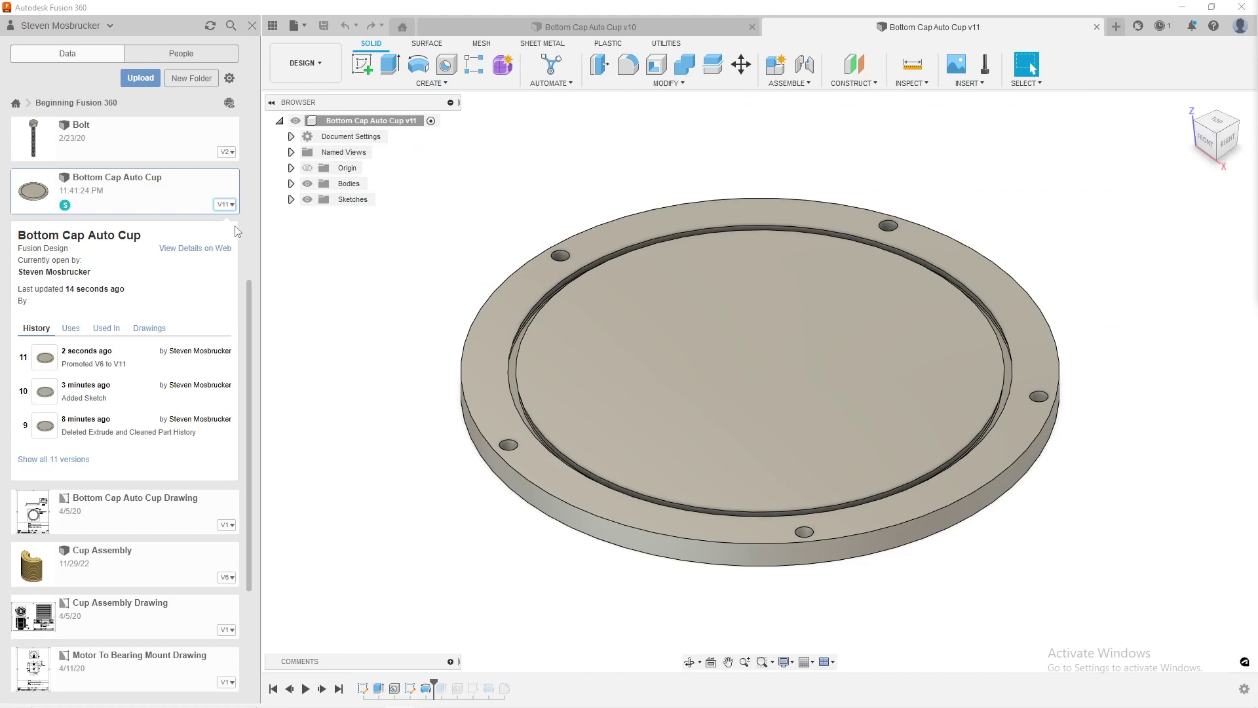
# - Collapse the Bottom Cap Auto Cup details in the Data Panel to show more project files
pyautogui.click(220, 209)
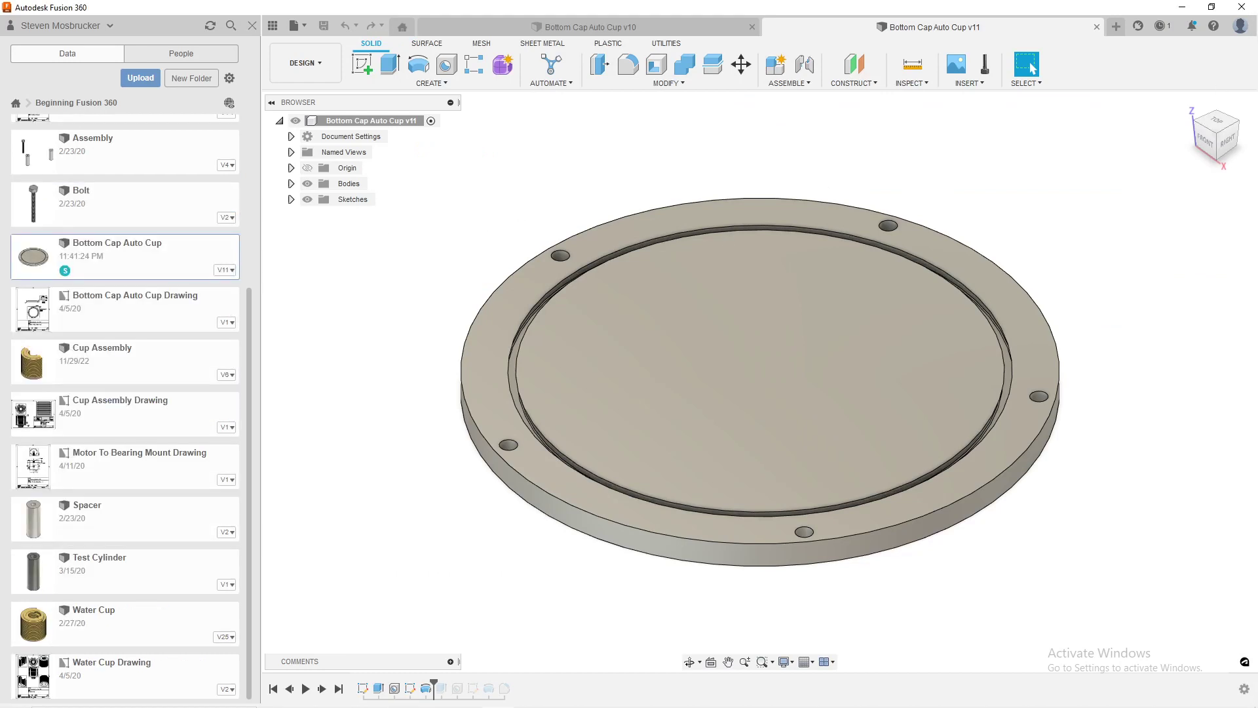